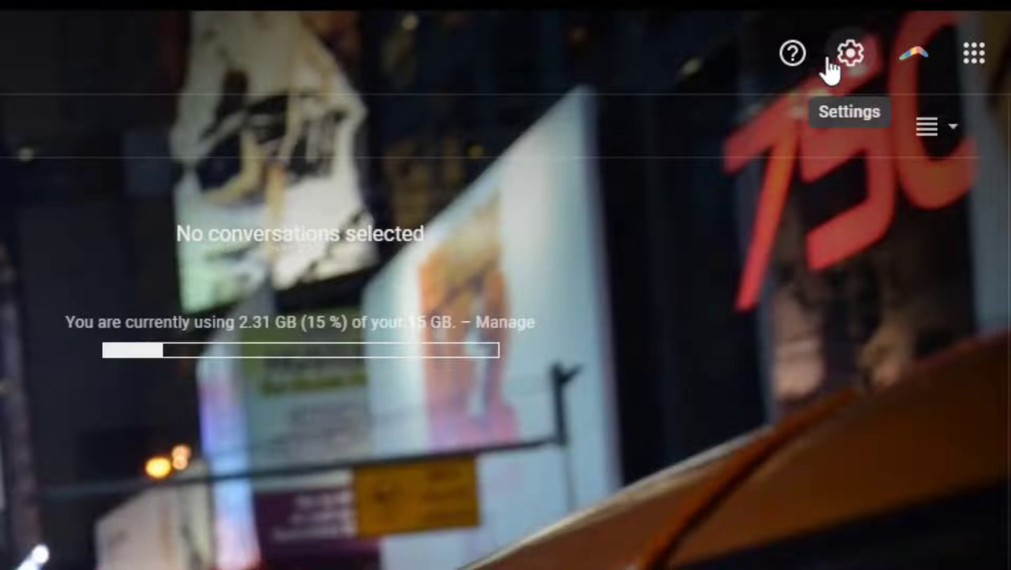
- Open Gmail's Quick settings panel from the gear icon at the top right
{"action": "left_click", "coordinate": [852, 57]}
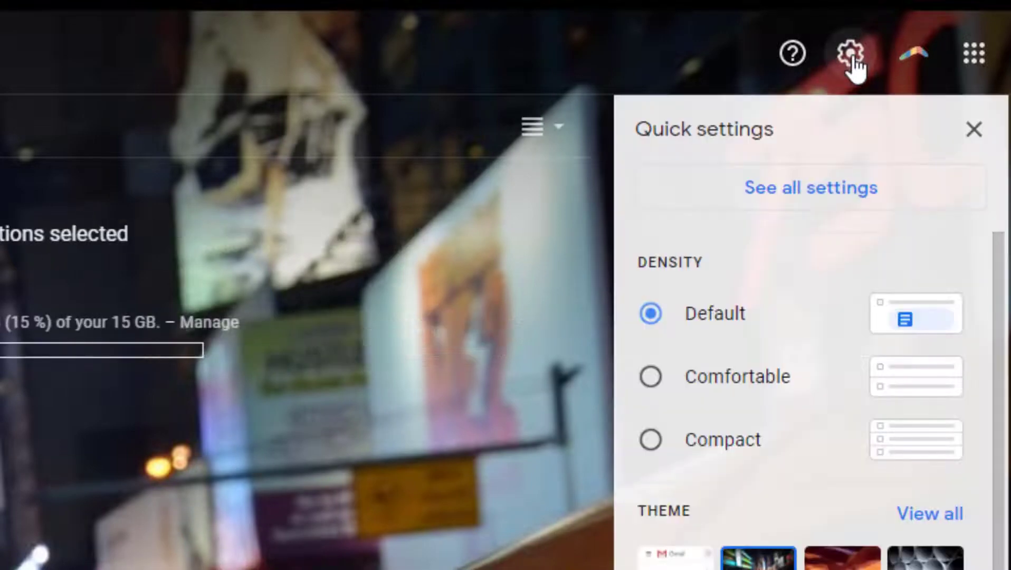
- In the full General settings, change the Undo Send cancellation period from 20 to 30 seconds
{"action": "left_click", "coordinate": [896, 204]}
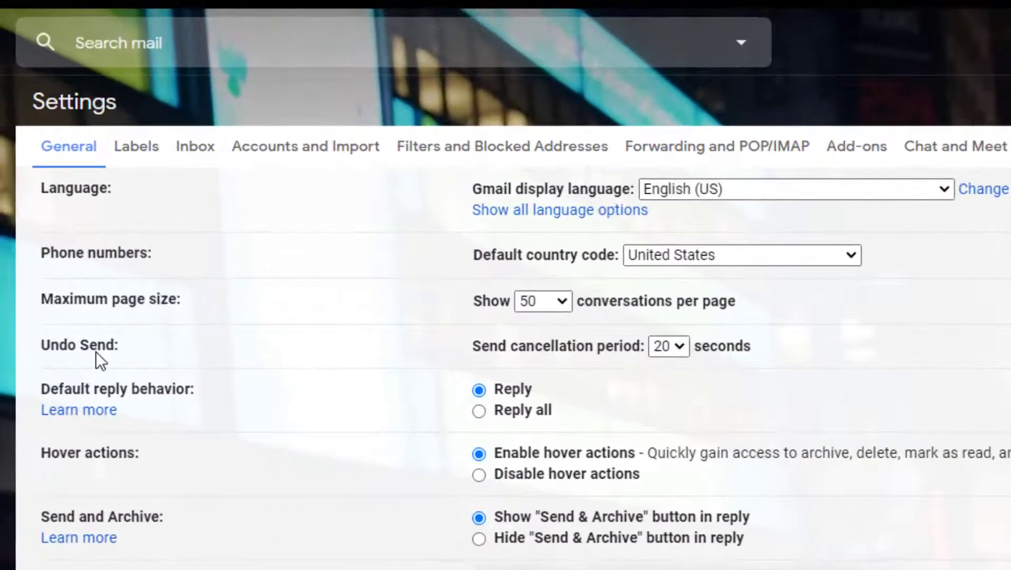
{"action": "left_click", "coordinate": [678, 348]}
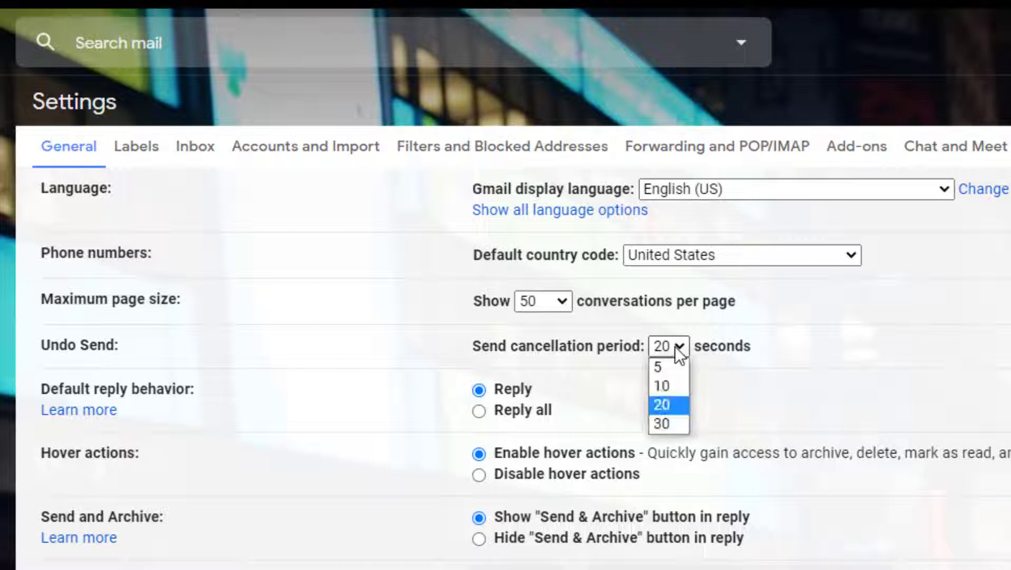
{"action": "left_click", "coordinate": [675, 424]}
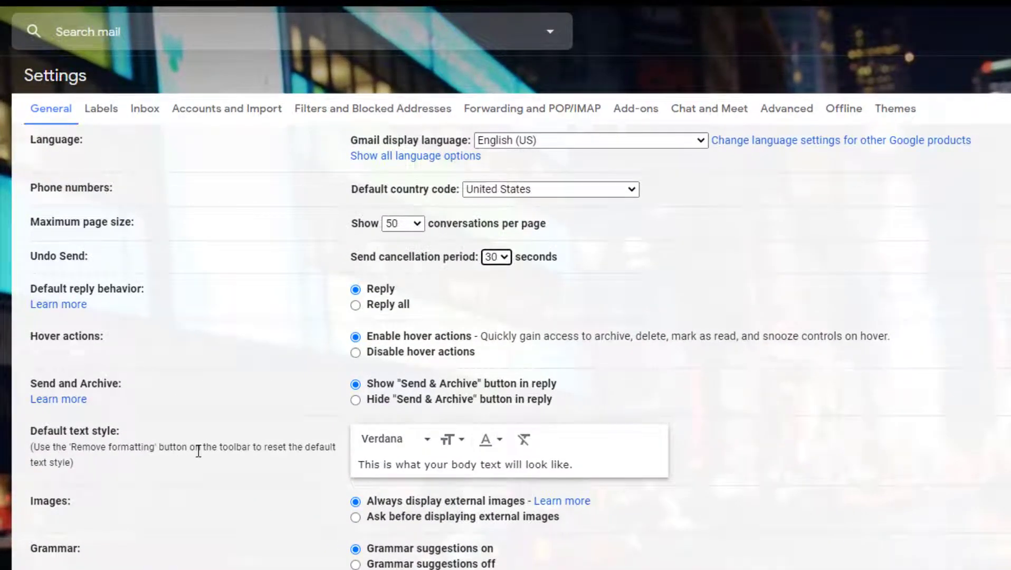
{"action": "left_click", "coordinate": [427, 444]}
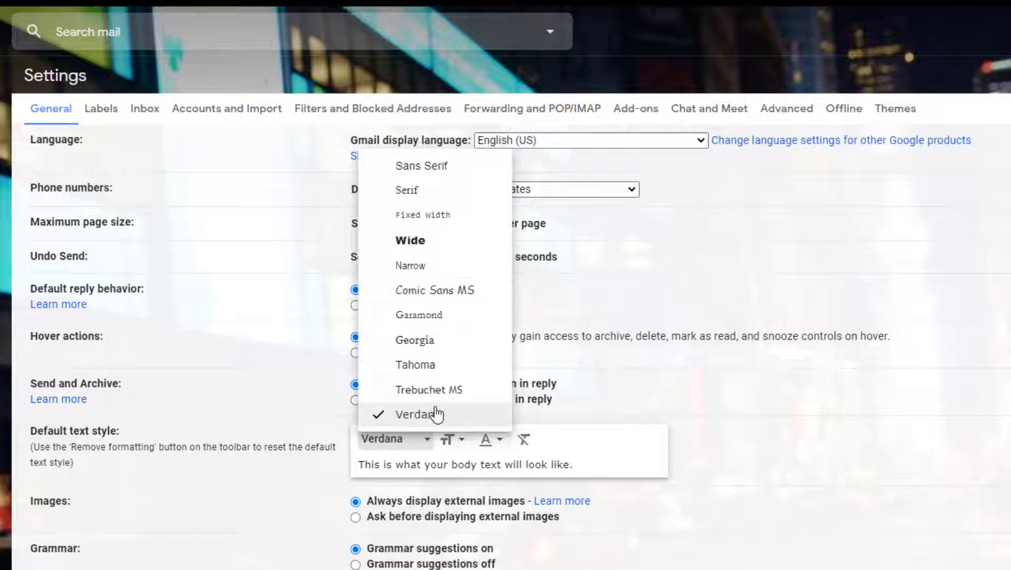
{"action": "key", "text": "Up"}
{"action": "key", "text": "Up"}
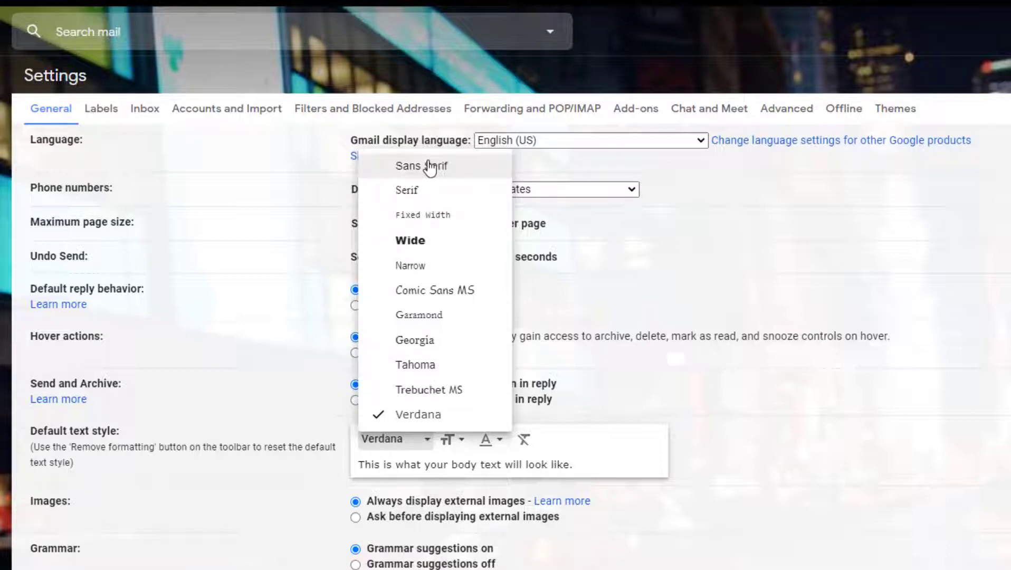
{"action": "left_click", "coordinate": [434, 414]}
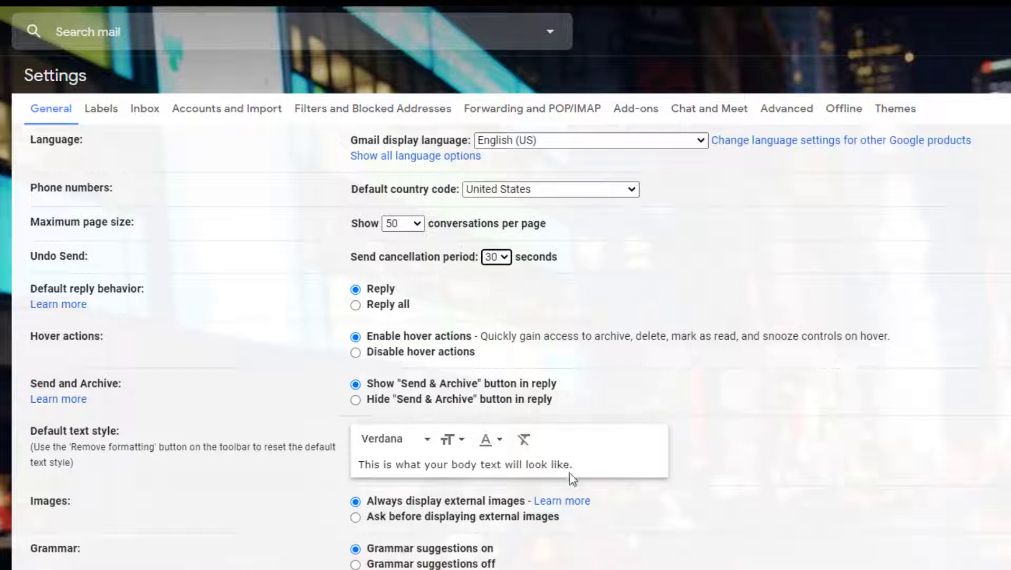
{"action": "left_click", "coordinate": [460, 441]}
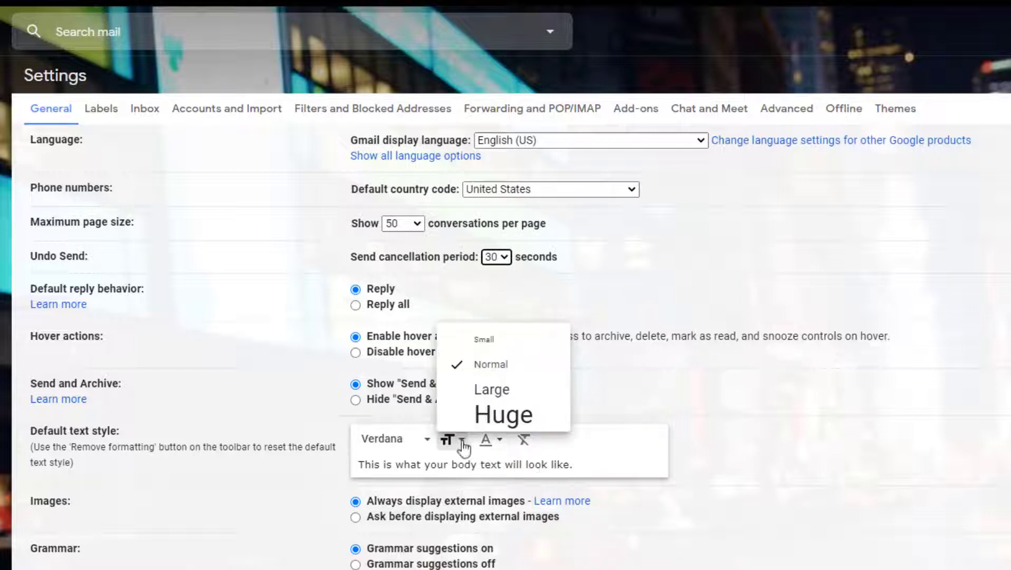
{"action": "left_click", "coordinate": [521, 393]}
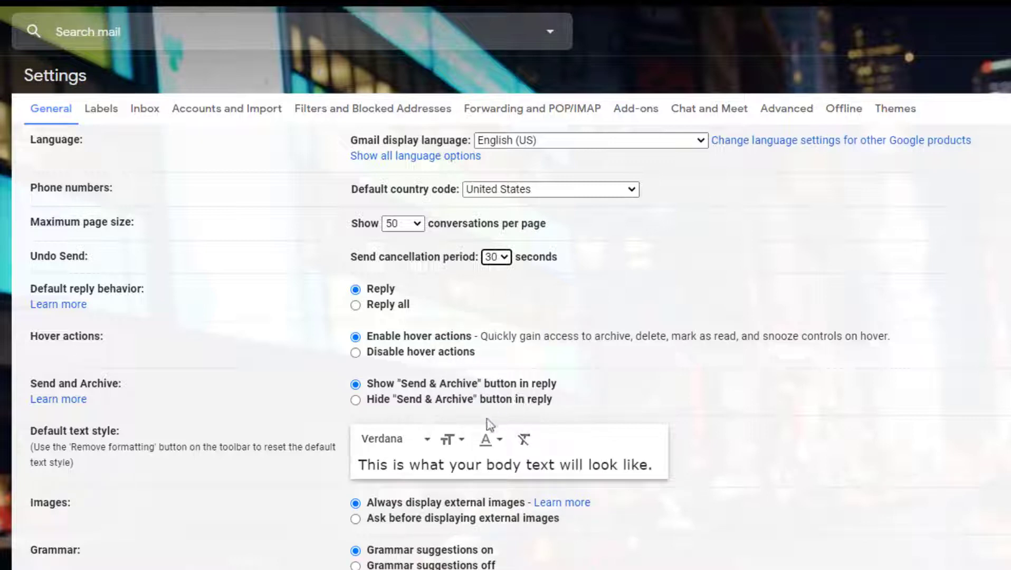
{"action": "left_click", "coordinate": [453, 440]}
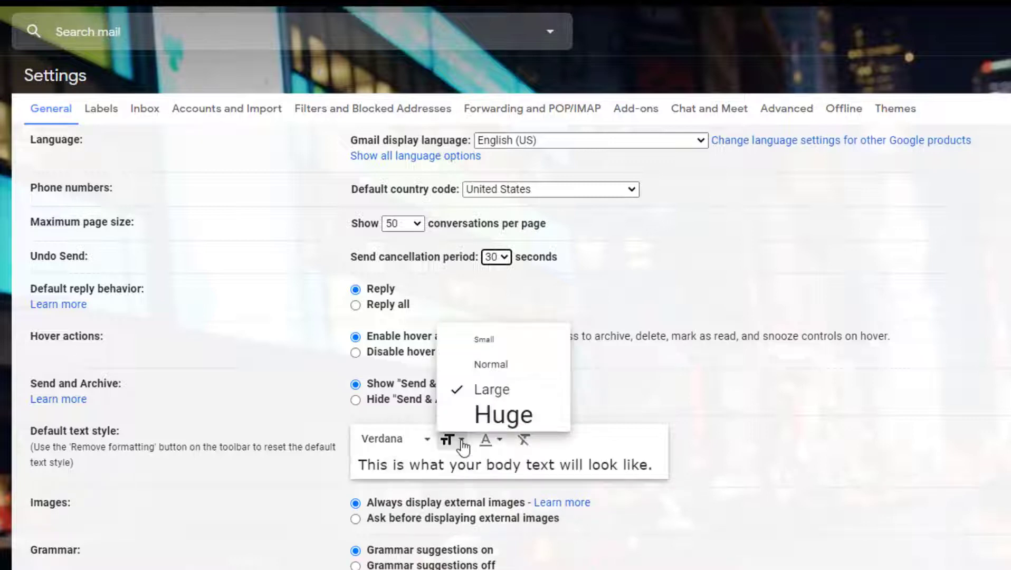
{"action": "left_click", "coordinate": [514, 376]}
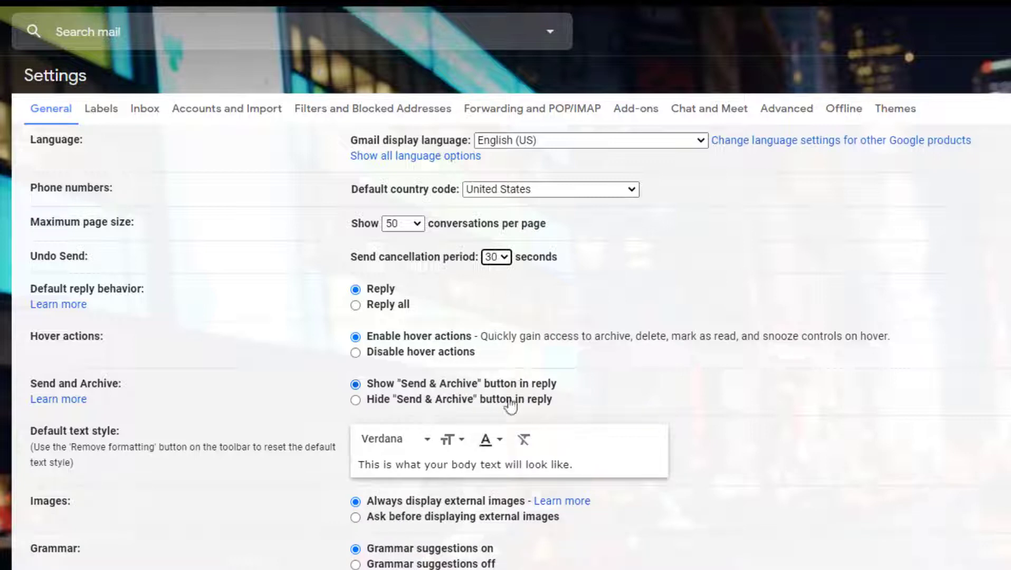
{"action": "left_click", "coordinate": [502, 442]}
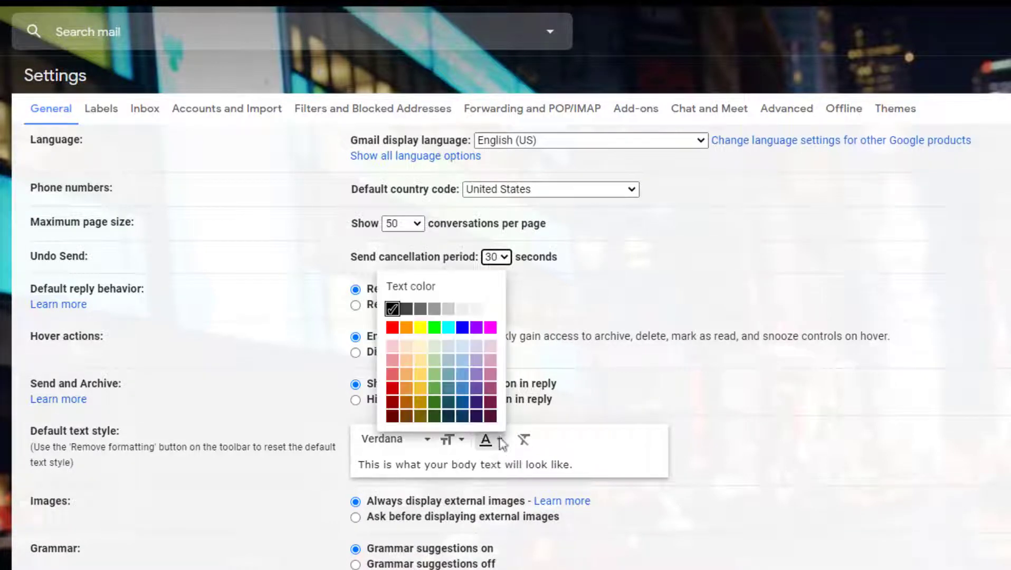
{"action": "left_click", "coordinate": [393, 310]}
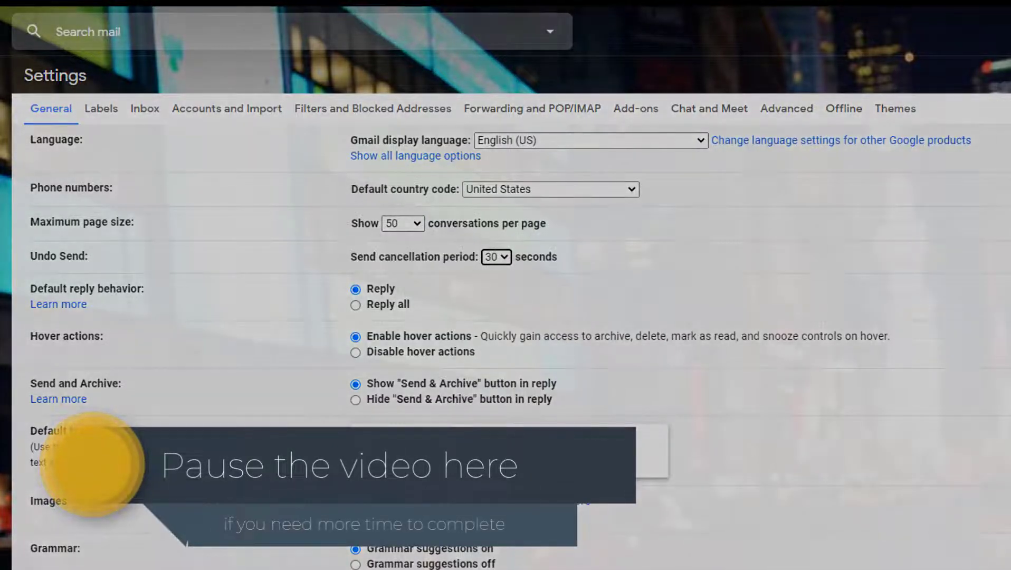
- Create a new empty signature named 'School' in the Signature section
{"action": "scroll", "coordinate": [506, 317], "scroll_direction": "down", "scroll_amount": 4}
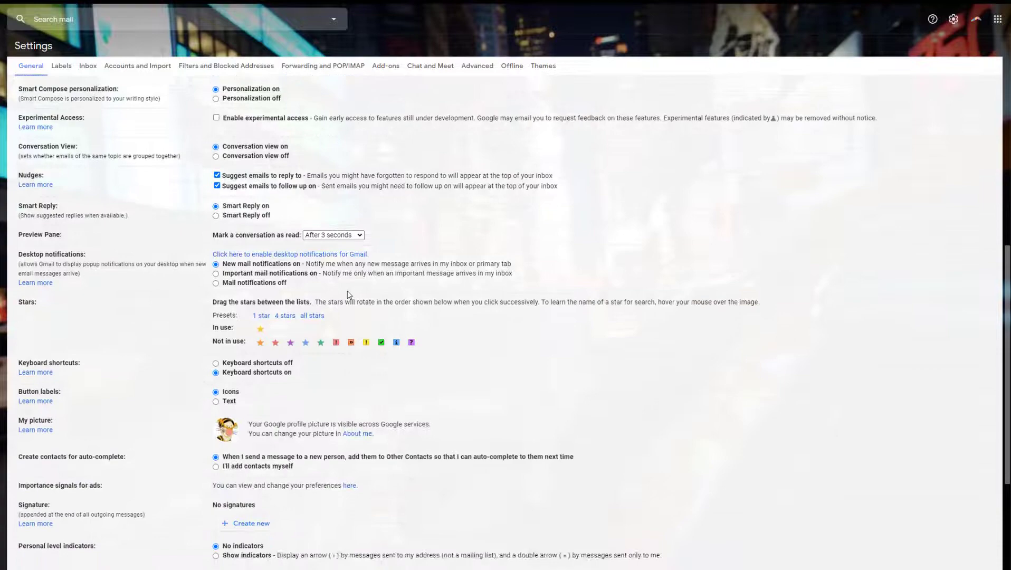
{"action": "scroll", "coordinate": [349, 295], "scroll_direction": "down", "scroll_amount": 2}
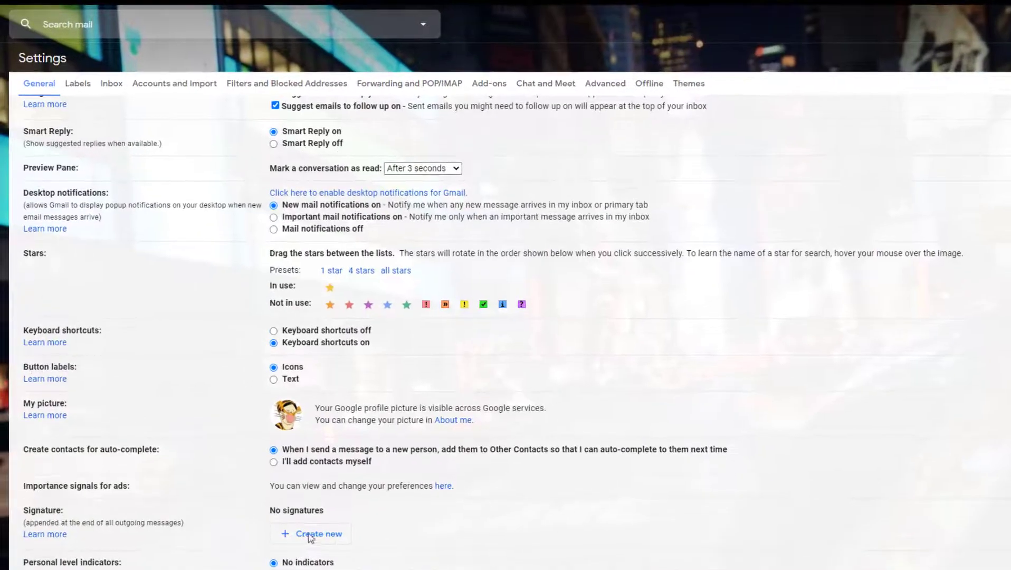
{"action": "left_click", "coordinate": [313, 536]}
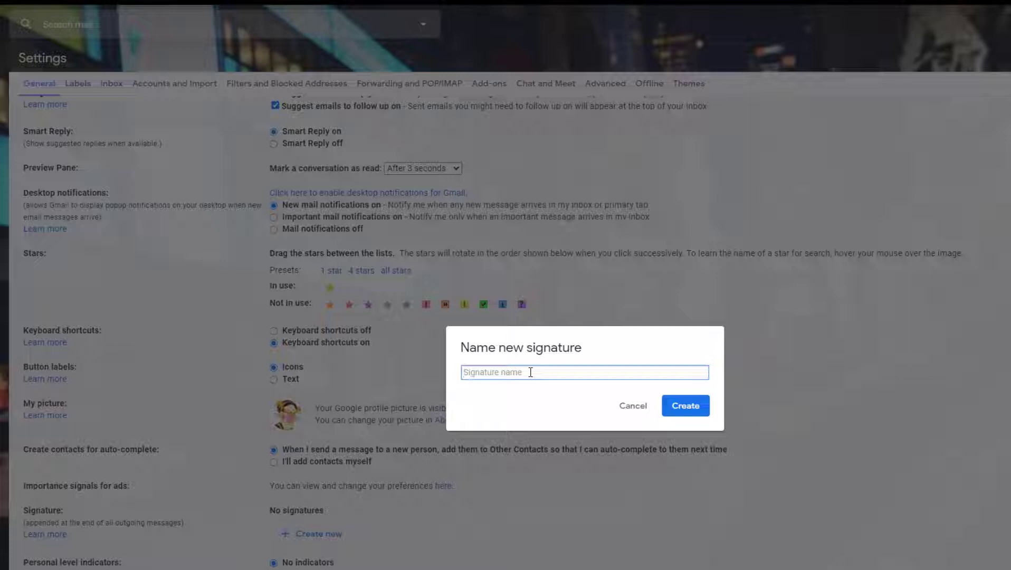
{"action": "type", "text": "School"}
{"action": "left_click", "coordinate": [685, 406]}
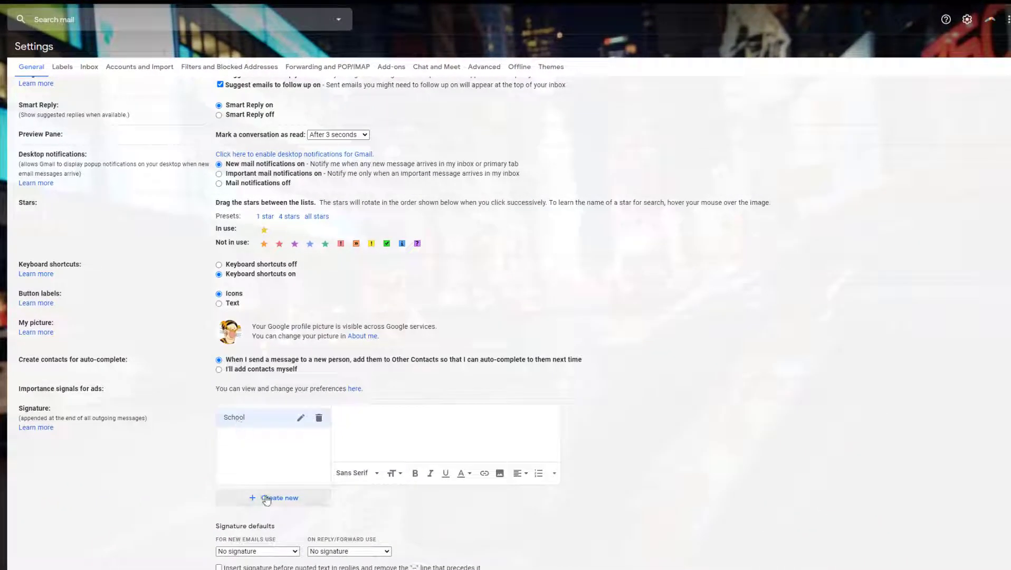
- Type the signer's name as the first signature line and set it in the Wide font
{"action": "left_click", "coordinate": [349, 414]}
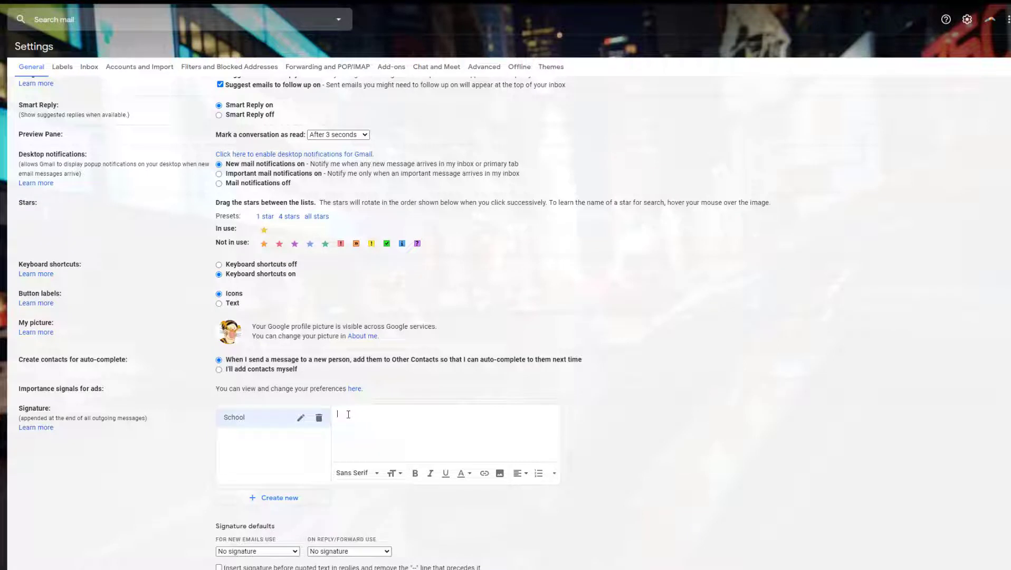
{"action": "type", "text": "May B. Dunn"}
{"action": "triple_click", "coordinate": [348, 414]}
{"action": "left_click", "coordinate": [377, 474]}
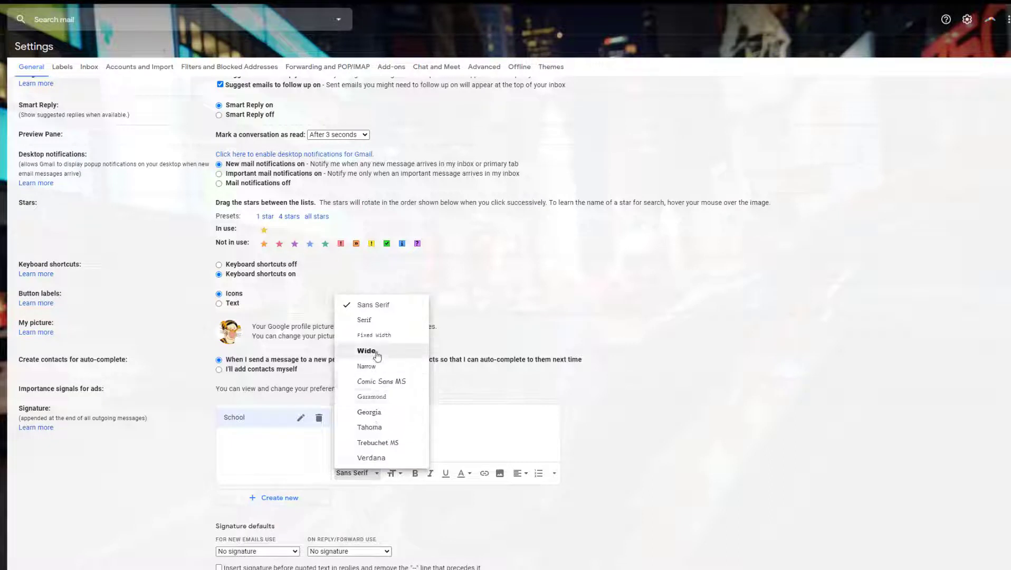
{"action": "left_click", "coordinate": [377, 355]}
{"action": "left_click", "coordinate": [397, 474]}
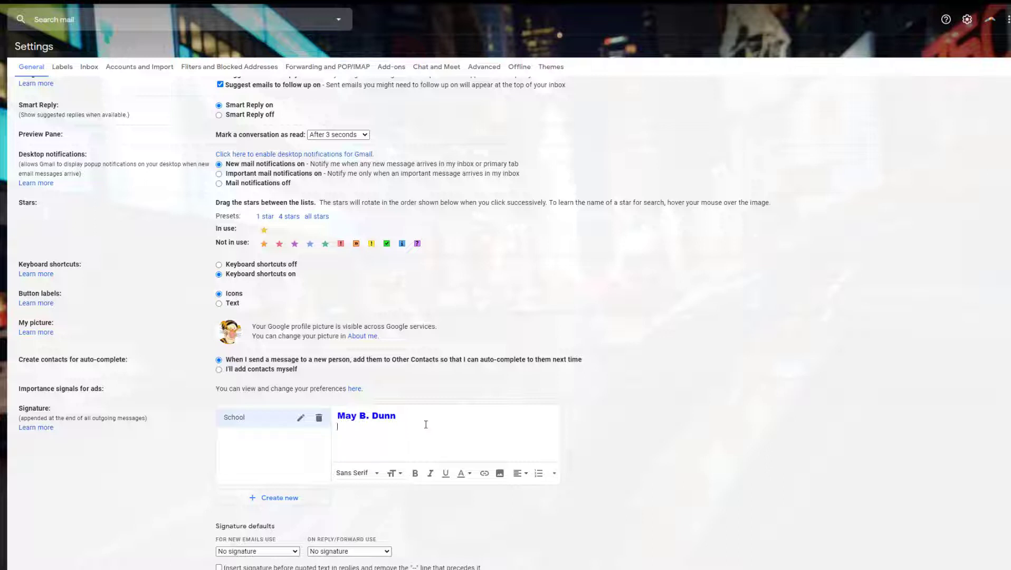
- Paste the school district name, postal address and motto 'The Spirit of Learning Since 1898' below the name
{"action": "type", "text": "Anaheim Union High School District 501 Crescent Way Anaheim, CA 92803-3520 The Spirit of Learning Since 1898"}
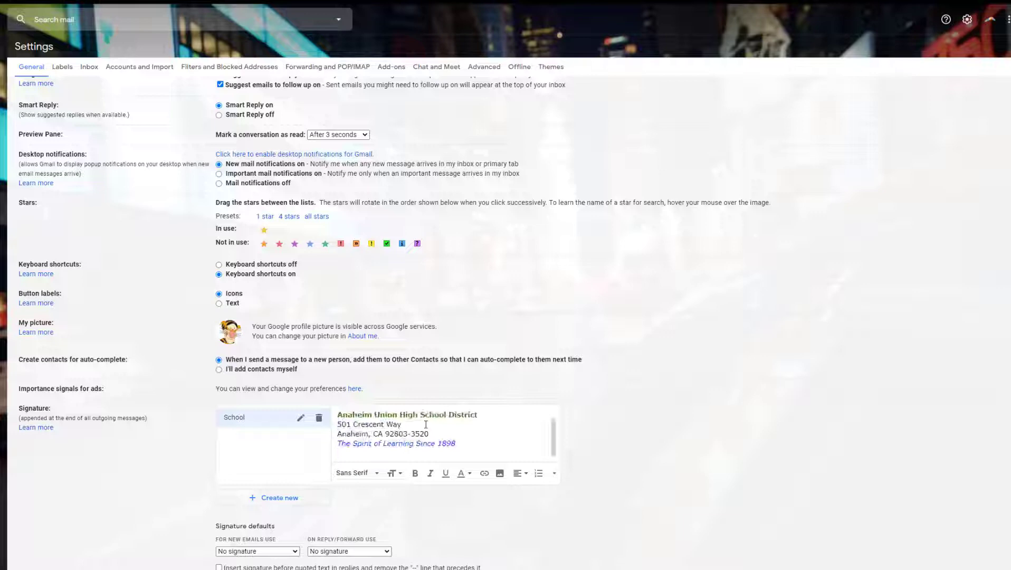
{"action": "scroll", "coordinate": [426, 425], "scroll_direction": "up", "scroll_amount": 3}
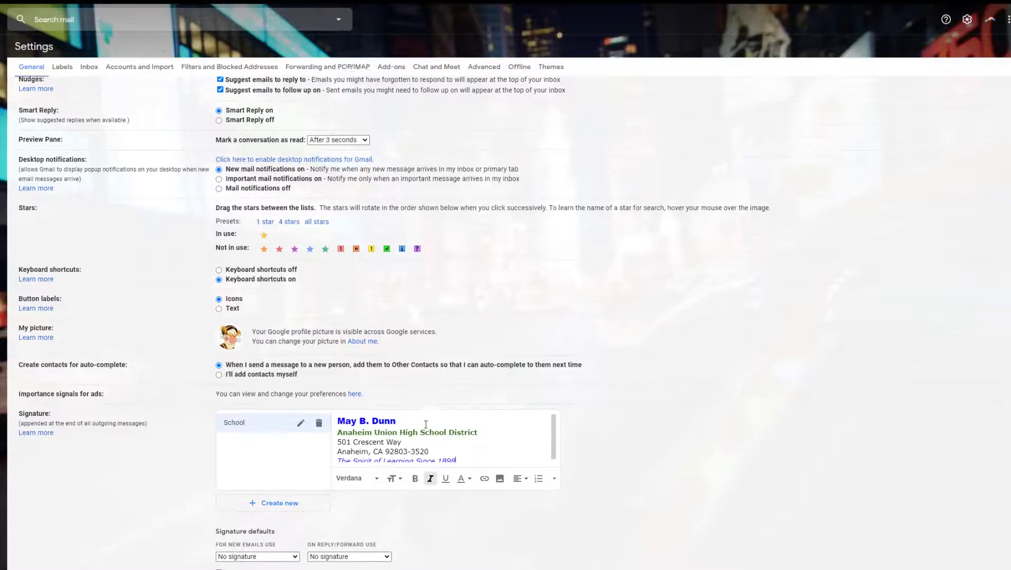
{"action": "scroll", "coordinate": [426, 424], "scroll_direction": "down", "scroll_amount": 3}
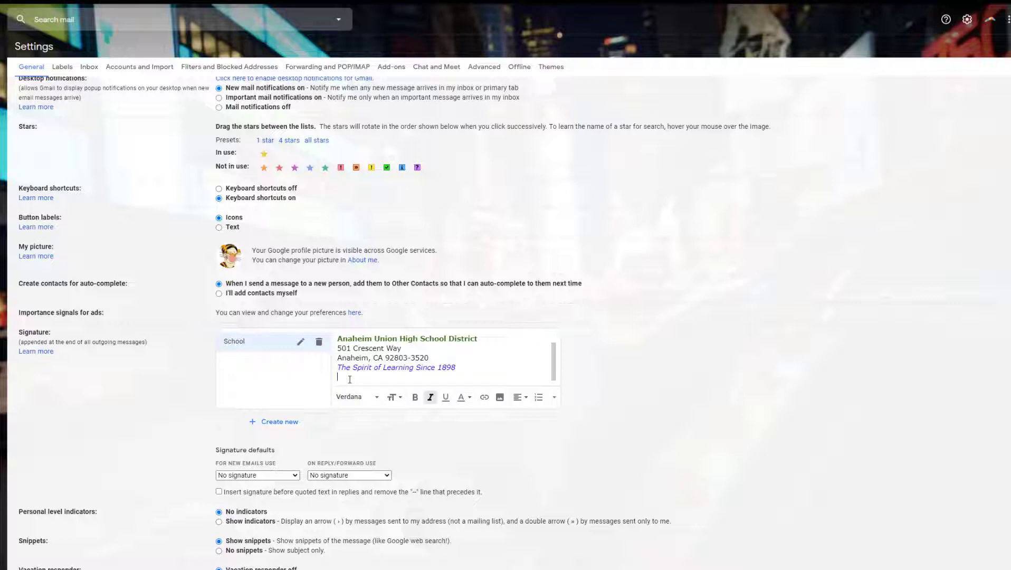
- Insert Unlimited You.jpg from My Drive at the end of the School signature
{"action": "left_click", "coordinate": [500, 399]}
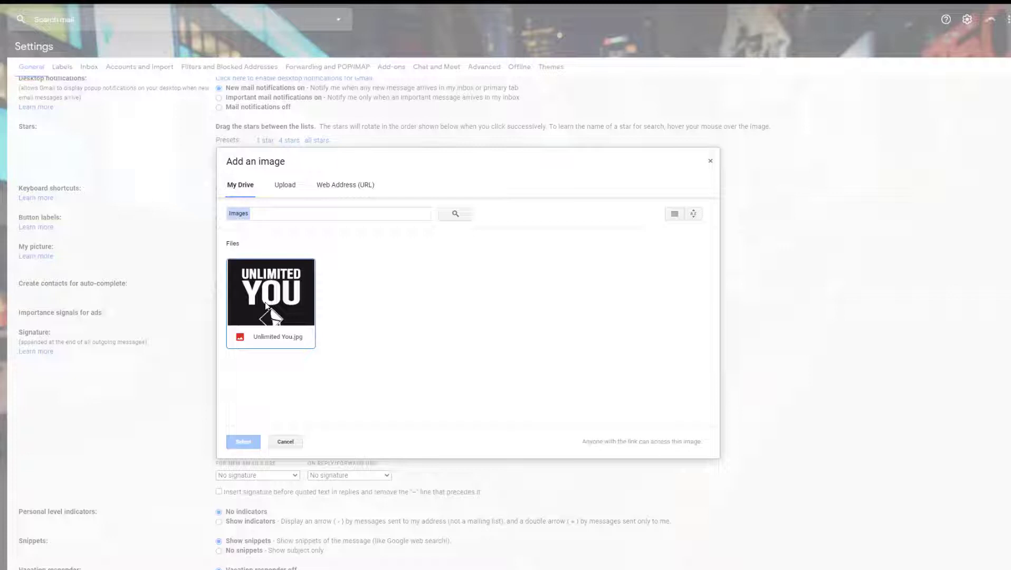
{"action": "left_click", "coordinate": [267, 305]}
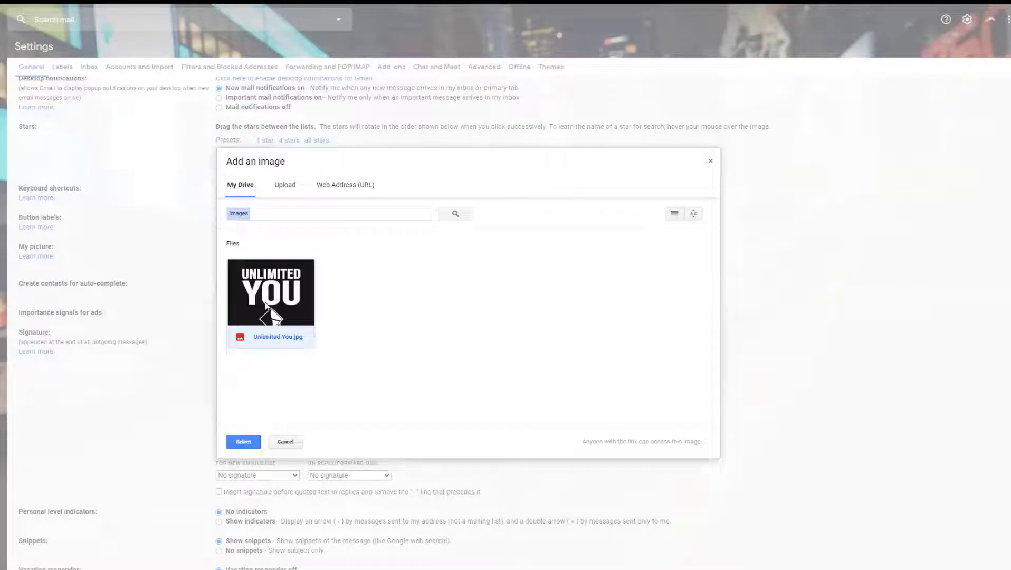
{"action": "left_click", "coordinate": [243, 442]}
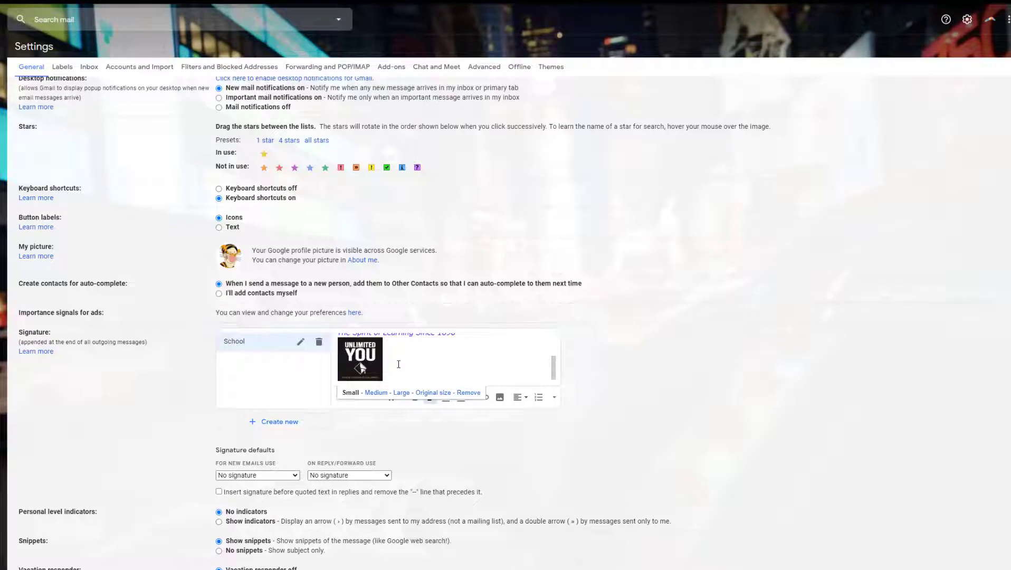
{"action": "scroll", "coordinate": [398, 365], "scroll_direction": "up", "scroll_amount": 2}
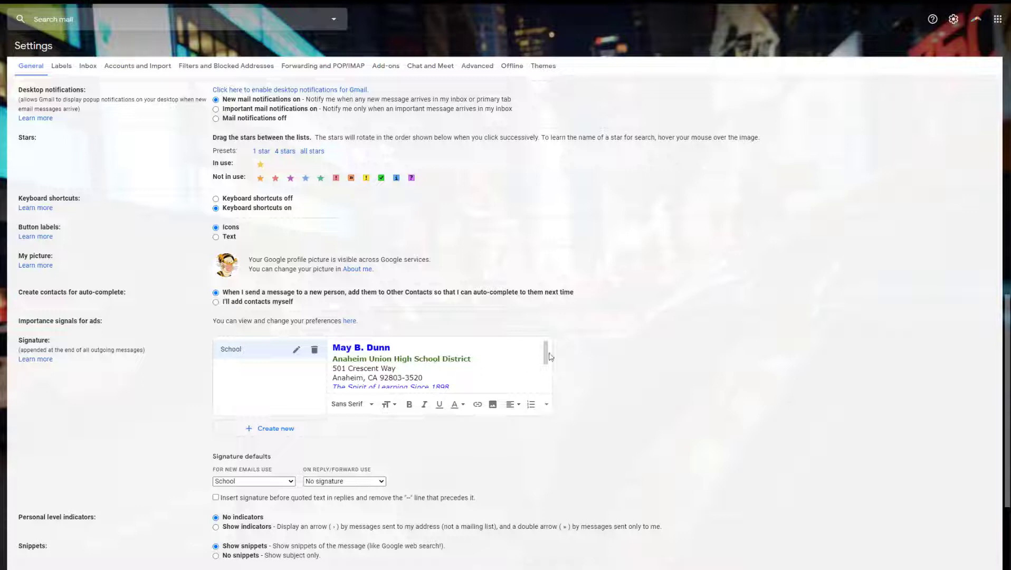
- Set new emails to use the School signature and replies/forwards to No signature
{"action": "mouse_move", "coordinate": [547, 353]}
{"action": "left_mouse_down"}
{"action": "mouse_move", "coordinate": [545, 375]}
{"action": "mouse_move", "coordinate": [544, 355]}
{"action": "left_mouse_up"}
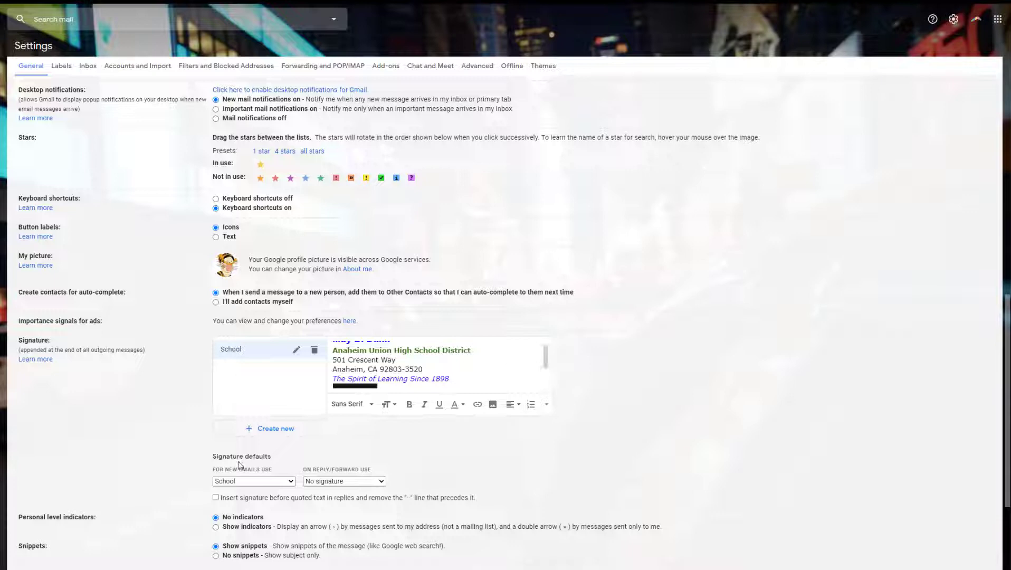
{"action": "left_click", "coordinate": [290, 482]}
{"action": "left_click", "coordinate": [269, 500]}
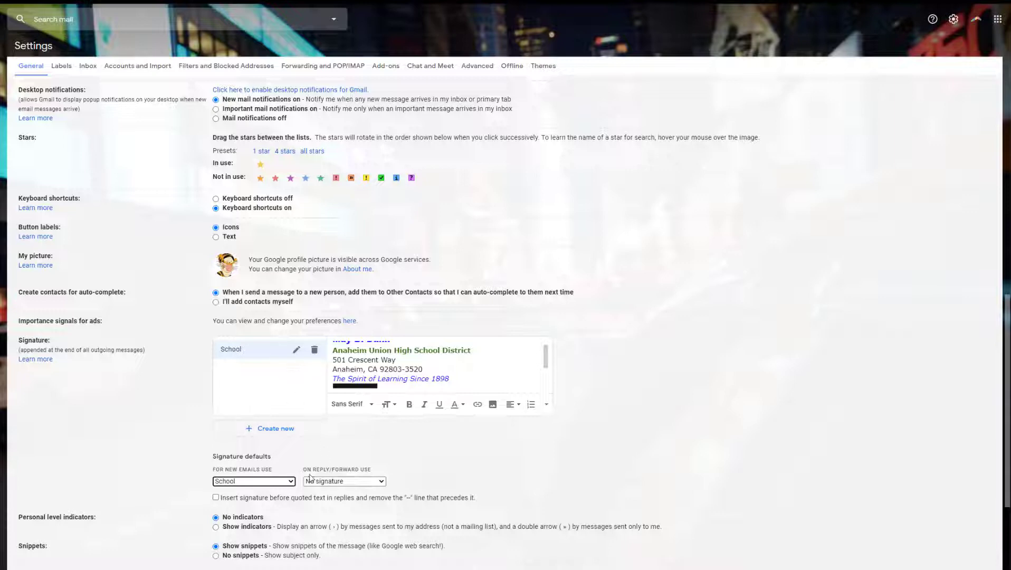
{"action": "left_click", "coordinate": [377, 481]}
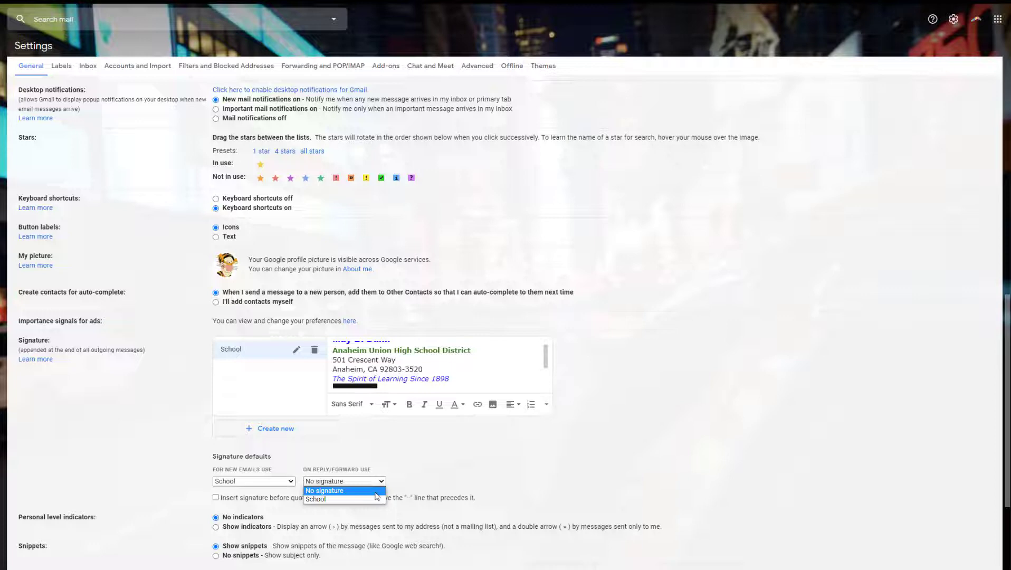
{"action": "left_click", "coordinate": [376, 491]}
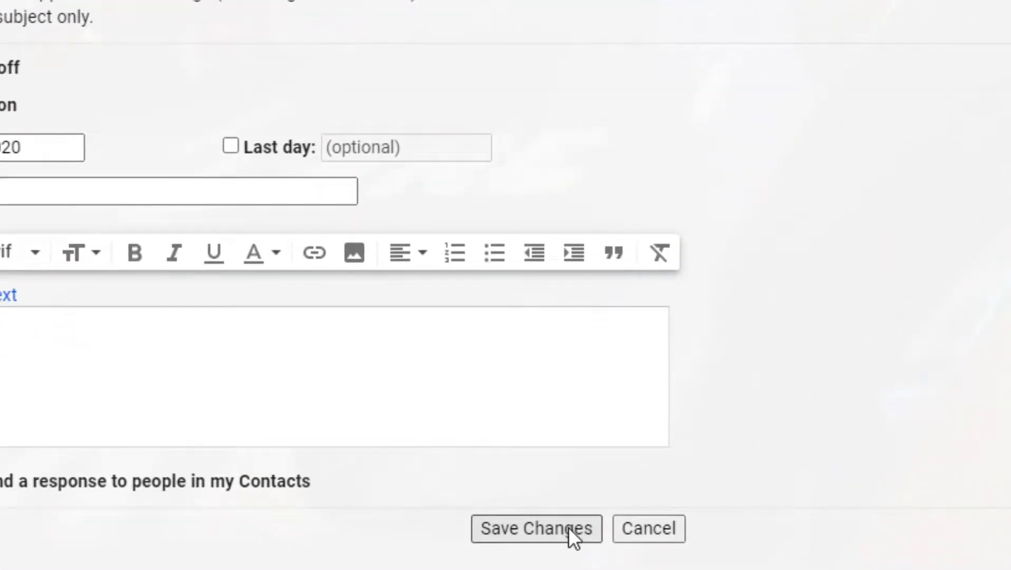
- Save the undo-send and signature changes with Save Changes at the bottom of the General tab
{"action": "left_click", "coordinate": [568, 528]}
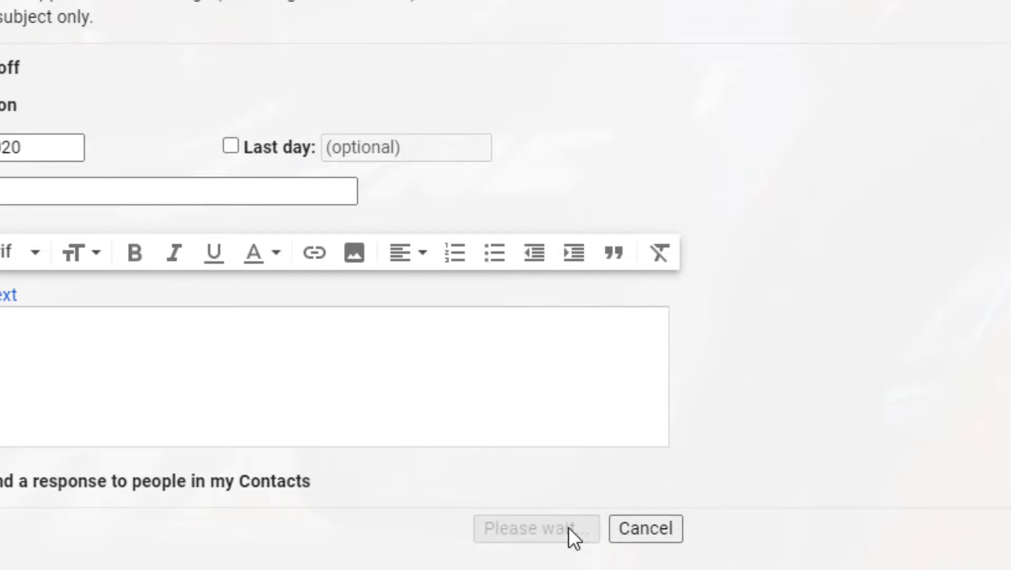